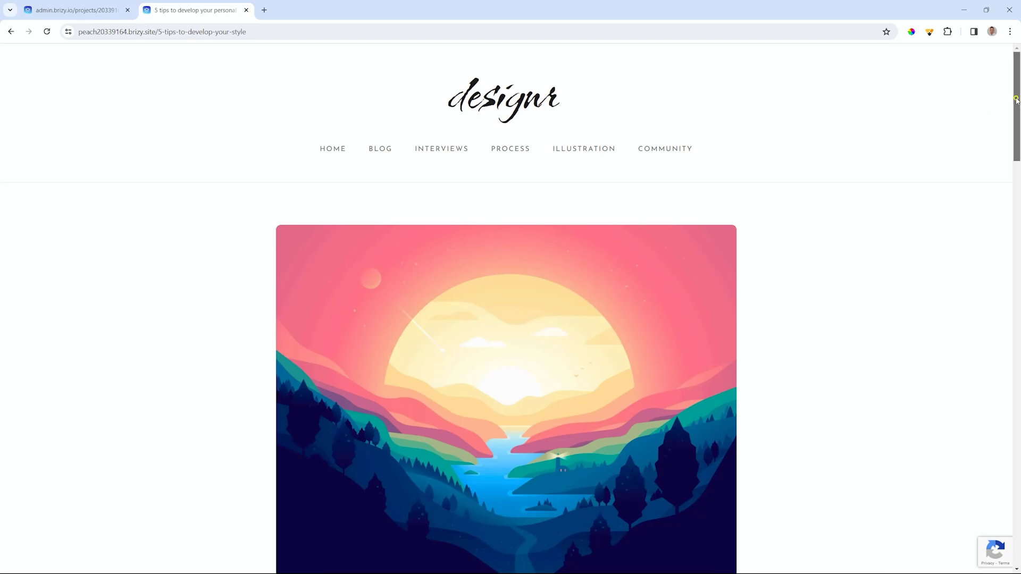
- Follow the live post's Next link to the article 'Avoid These 5 Red Flags in Your Design Portfolio'
drag(1016, 104, 1019, 411)
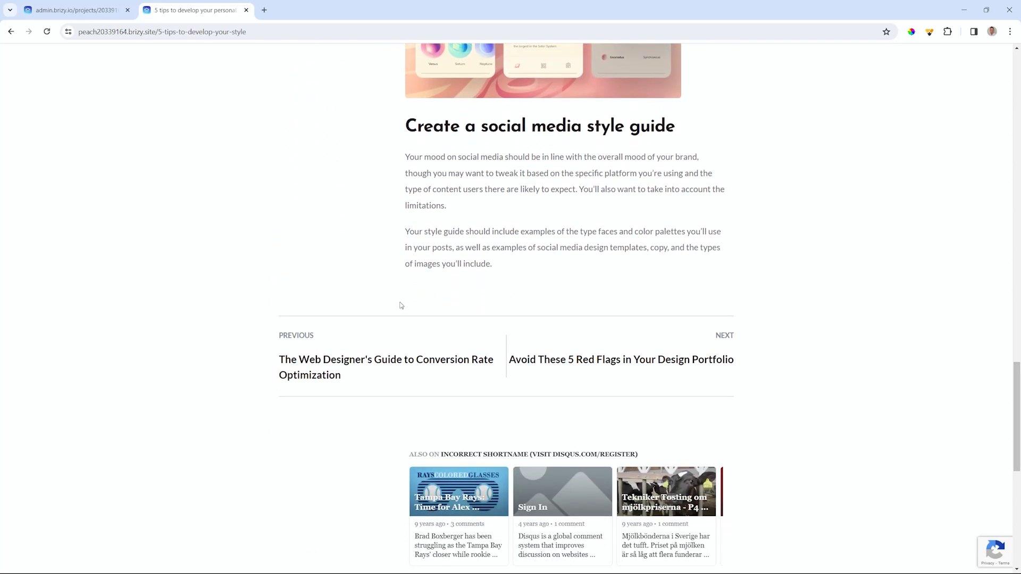
click(687, 369)
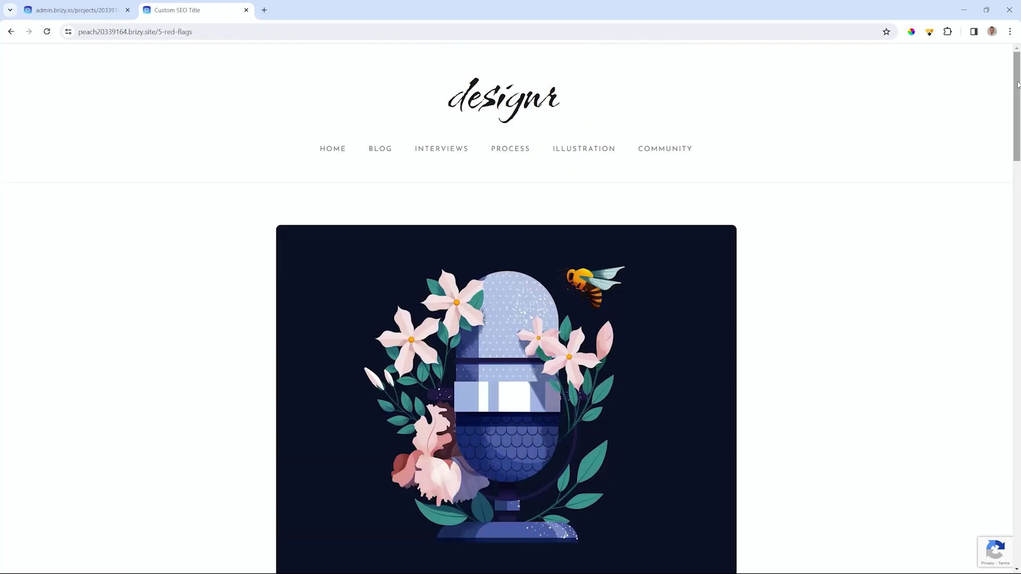
drag(1019, 85, 1019, 141)
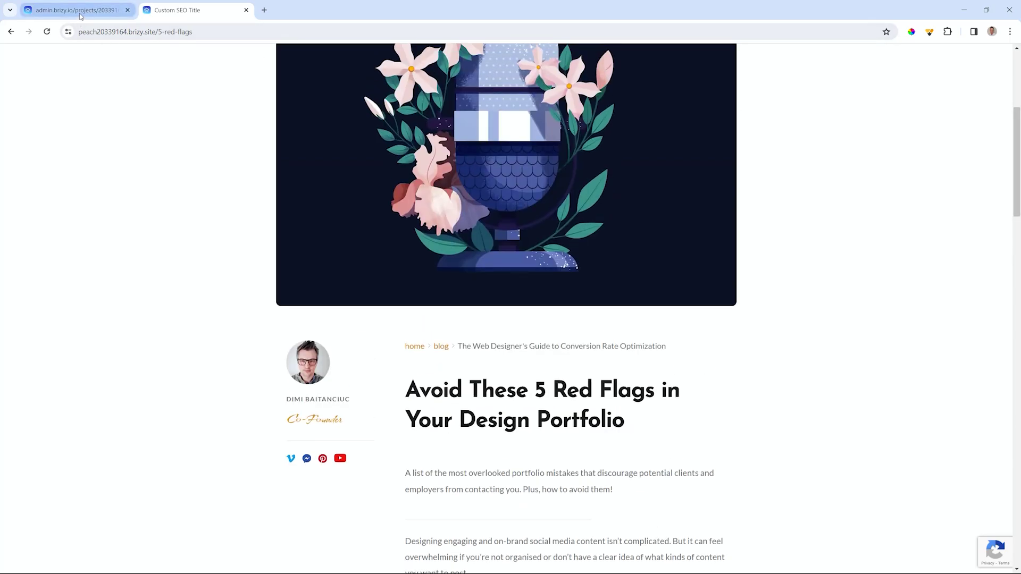
click(80, 14)
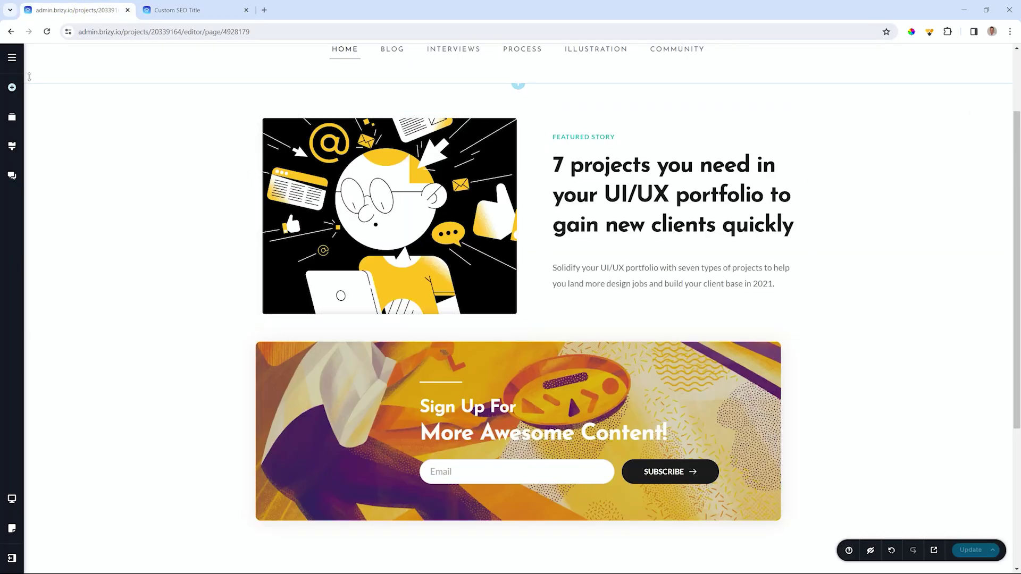
- Show Posts in the Assets panel and open the '5 tips' post for editing
click(12, 58)
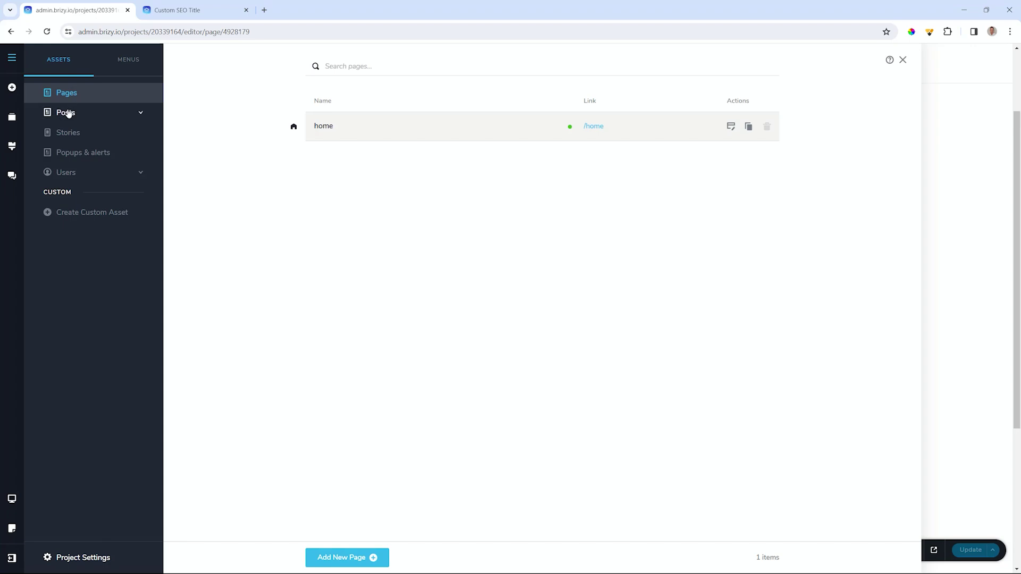
click(140, 113)
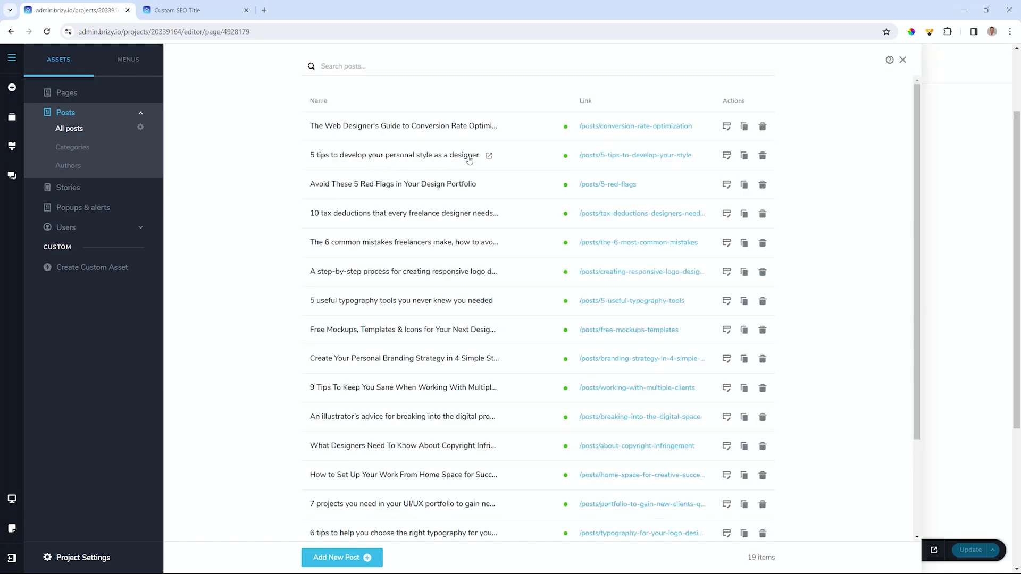
click(726, 156)
- Drag the Blog Navigation element onto the 5 tips post, just above the comments section
scroll(727, 156, down, 20)
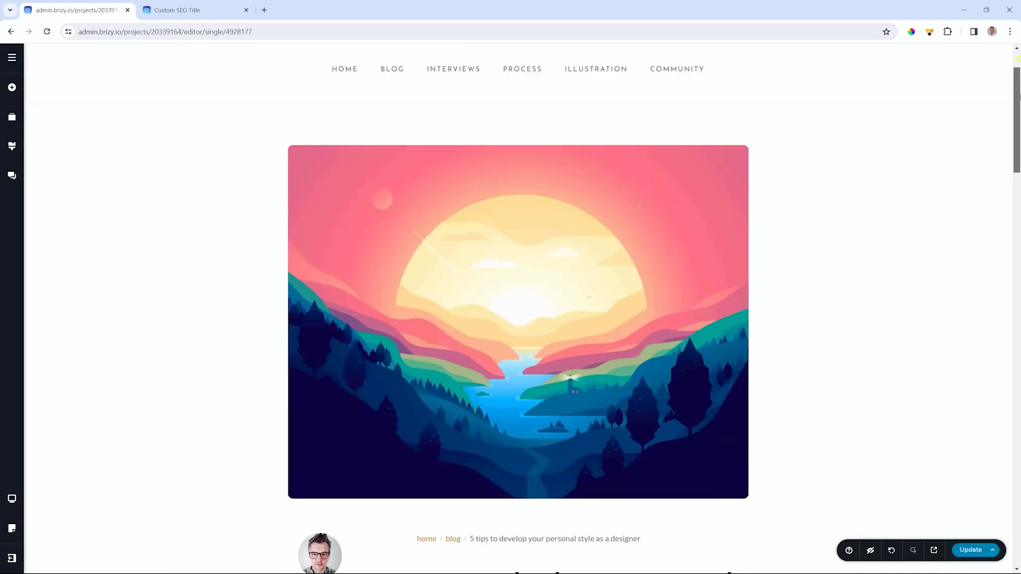
scroll(578, 308, down, 2)
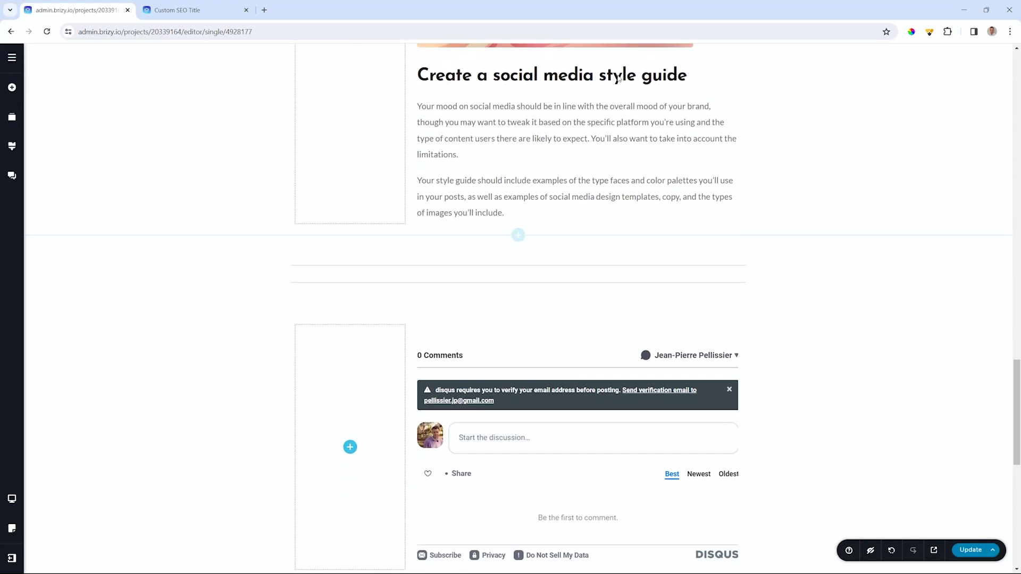
click(12, 87)
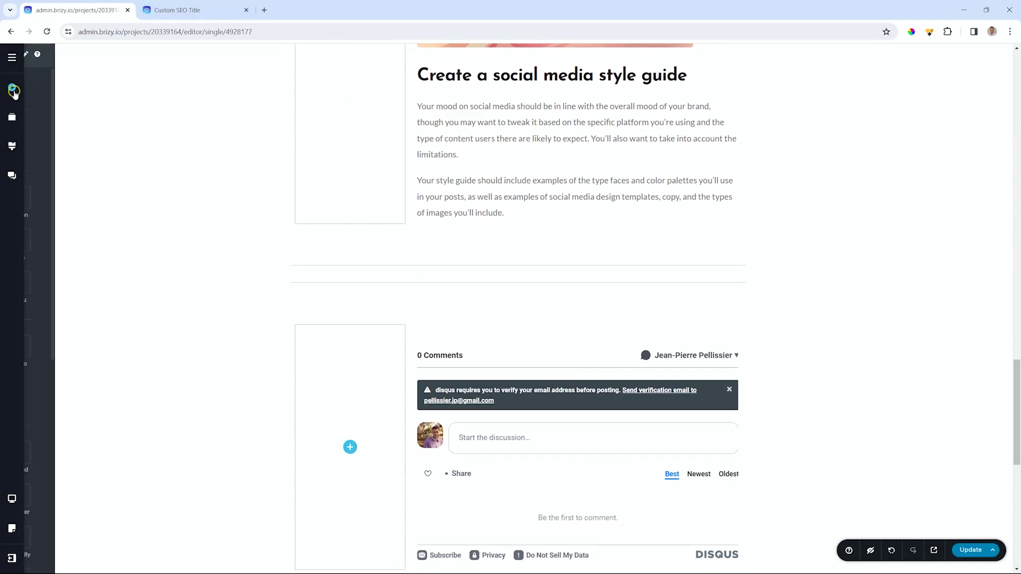
scroll(80, 372, down, 7)
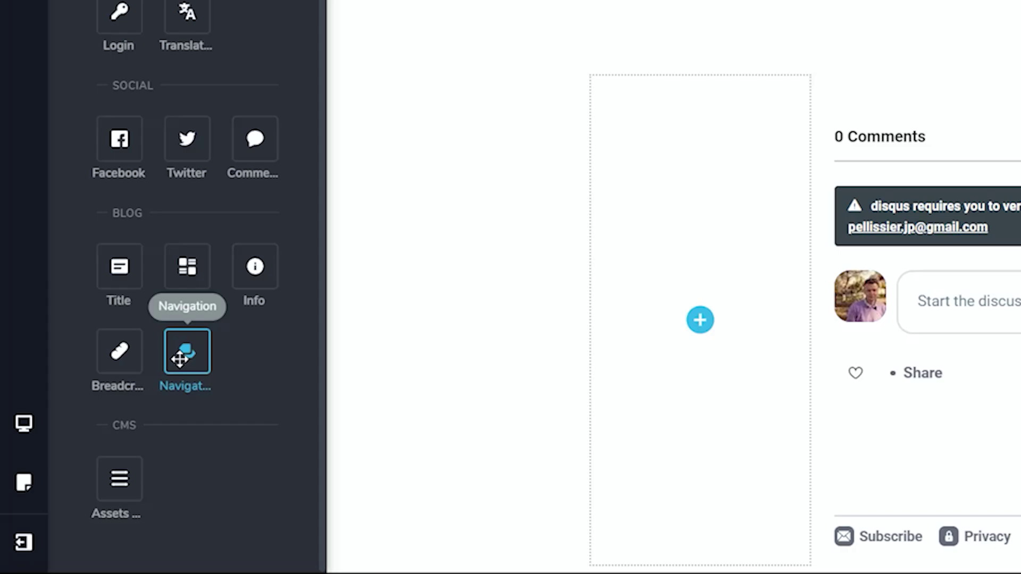
drag(180, 359, 767, 0)
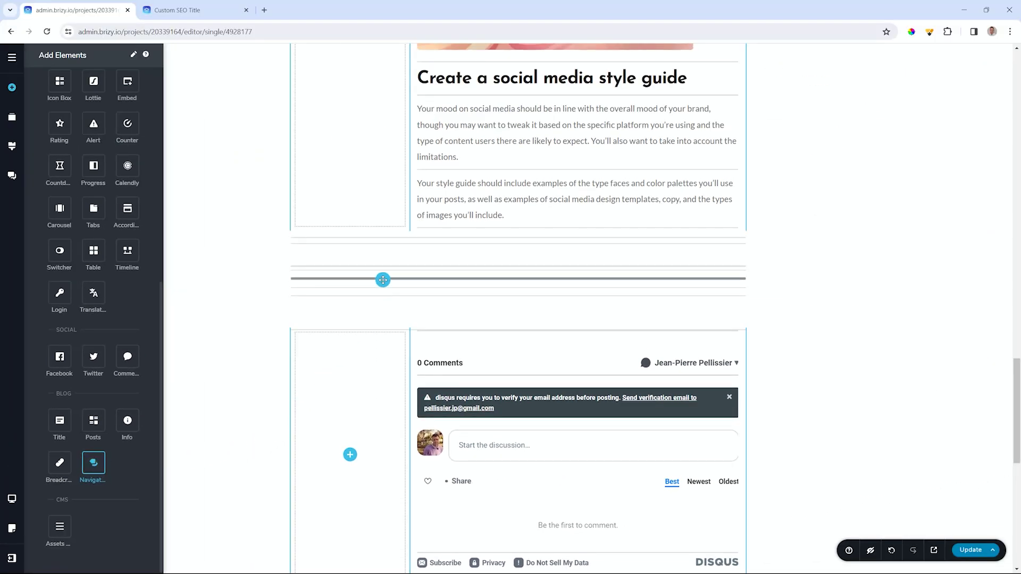
drag(383, 281, 385, 284)
click(860, 296)
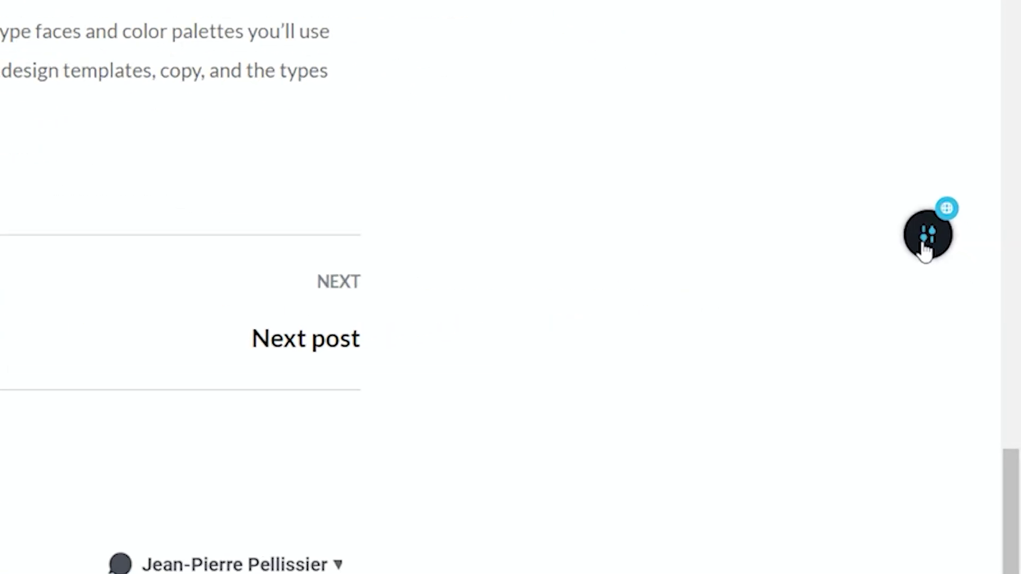
scroll(957, 332, down, 3)
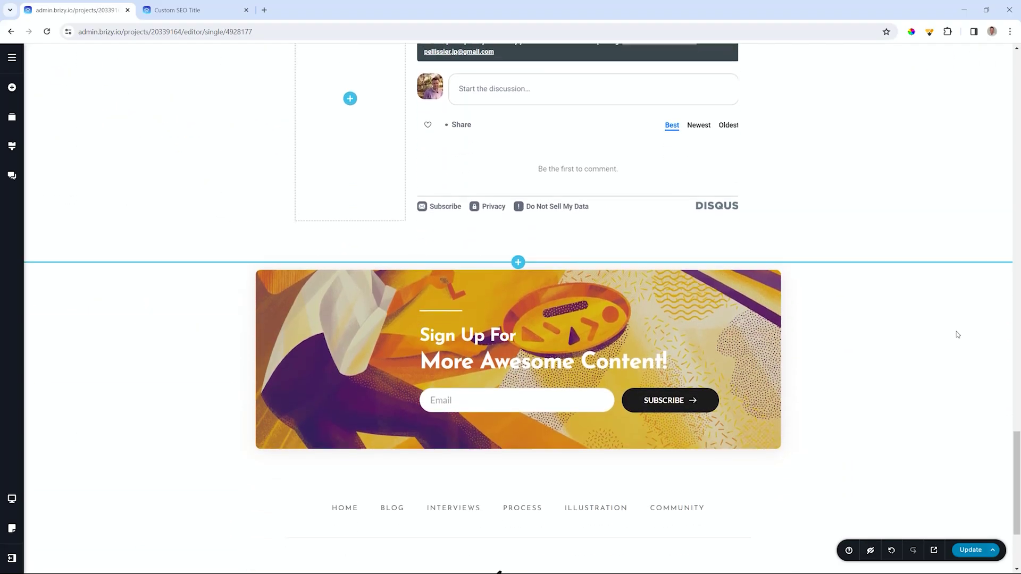
scroll(957, 335, up, 5)
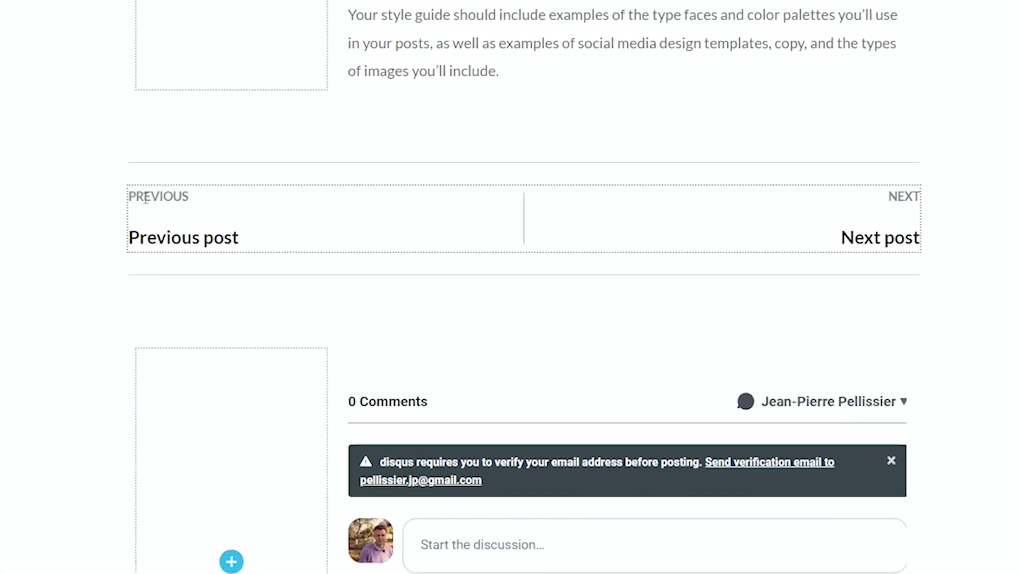
- Append ' POST' to the PREVIOUS and NEXT navigation labels
double_click(145, 198)
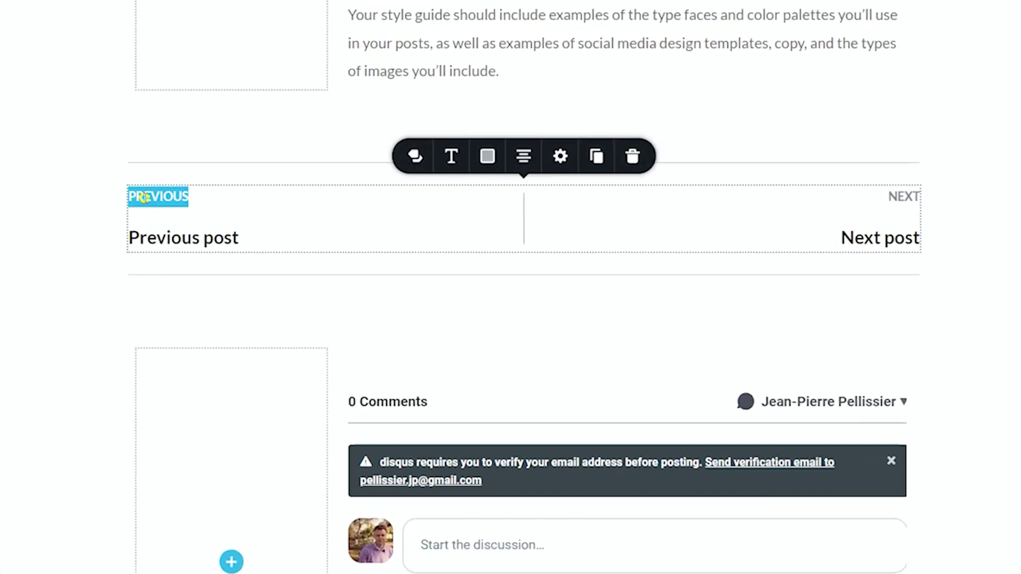
key(Right)
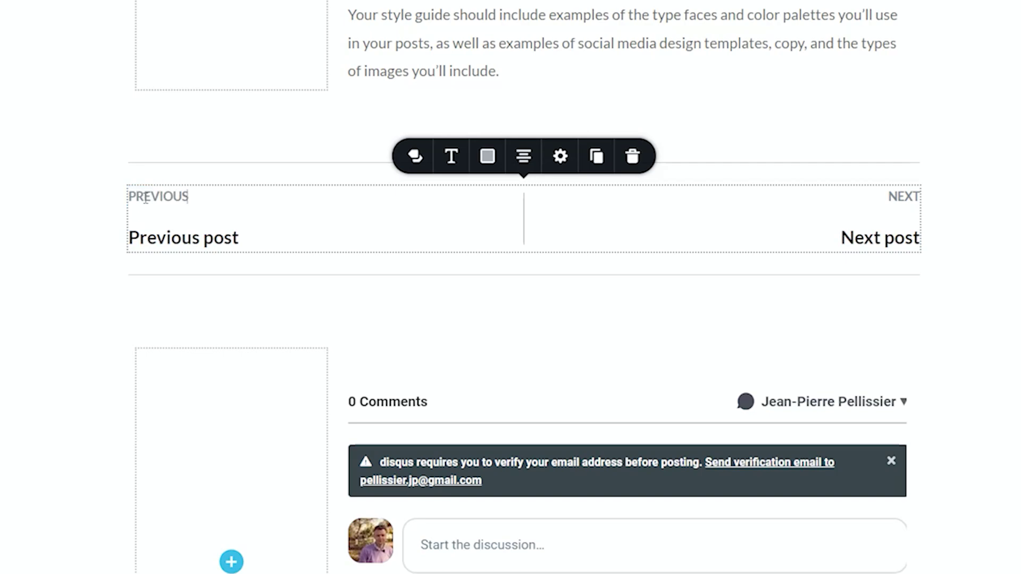
text(post)
key(BackSpace)
key(BackSpace)
key(BackSpace)
key(BackSpace)
key(BackSpace)
text(POS)
click(919, 194)
text(POST)
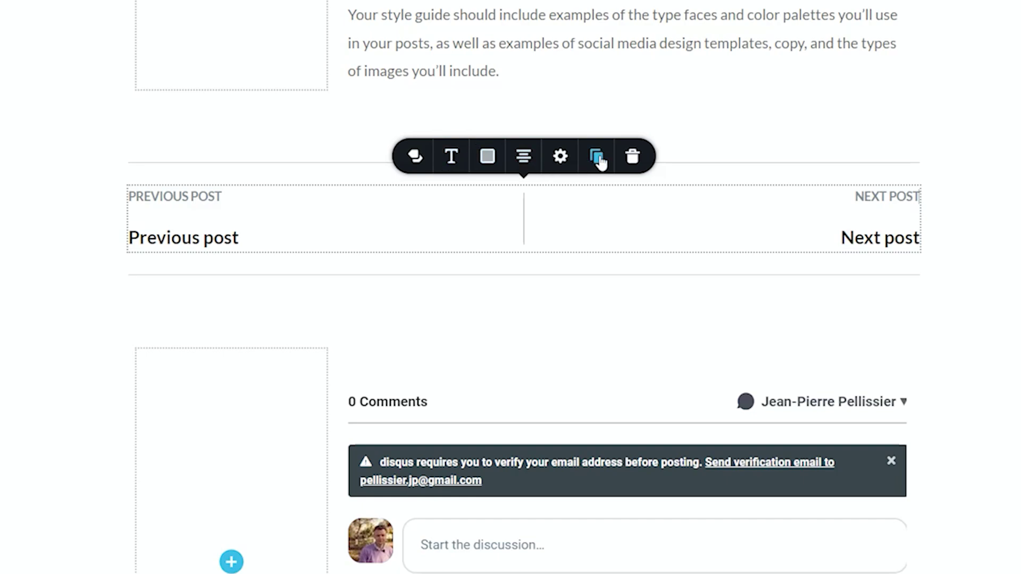
- Set the navigation's separator height to 82% in its settings
click(415, 156)
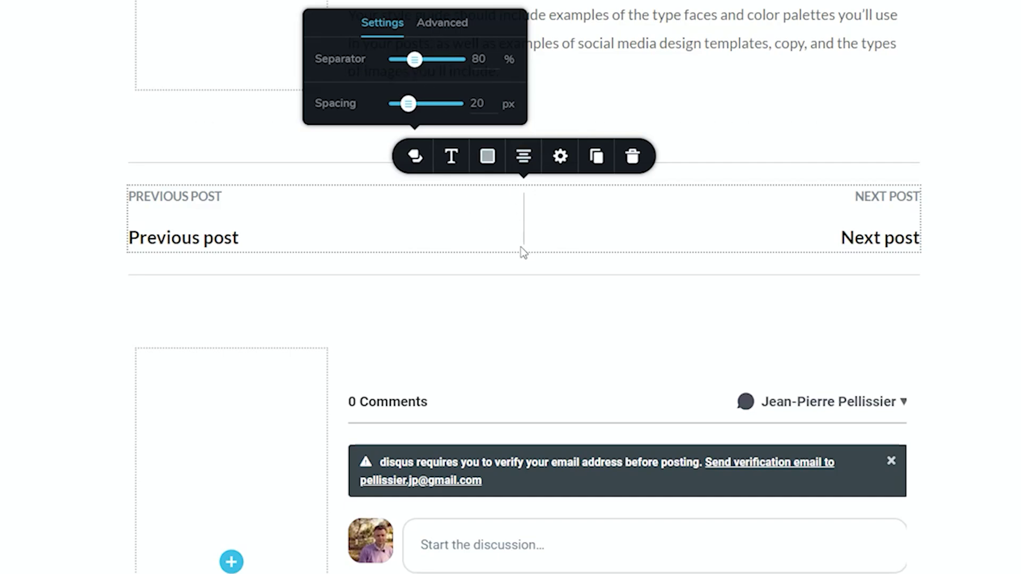
double_click(480, 59)
text(100)
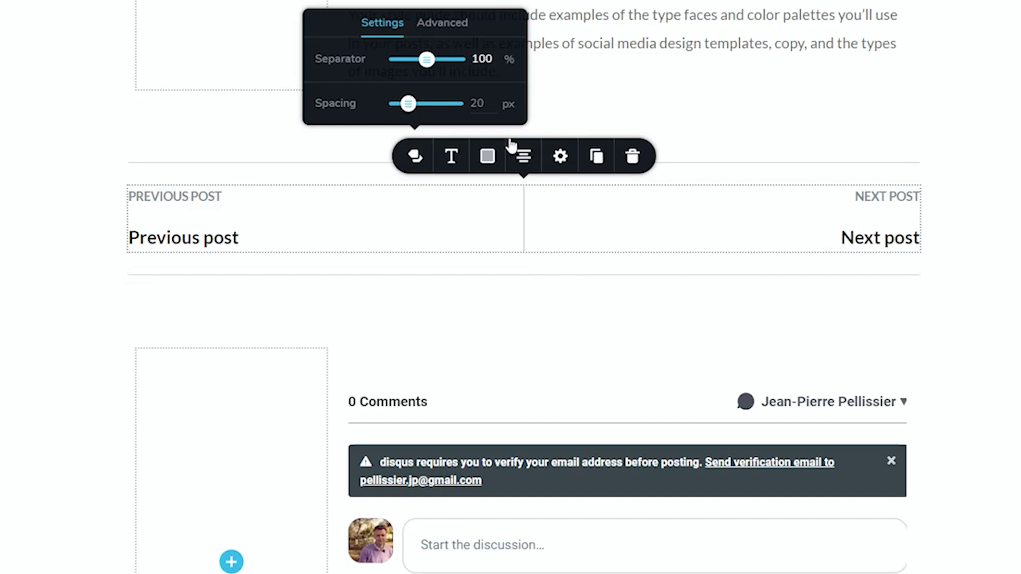
drag(426, 59, 324, 60)
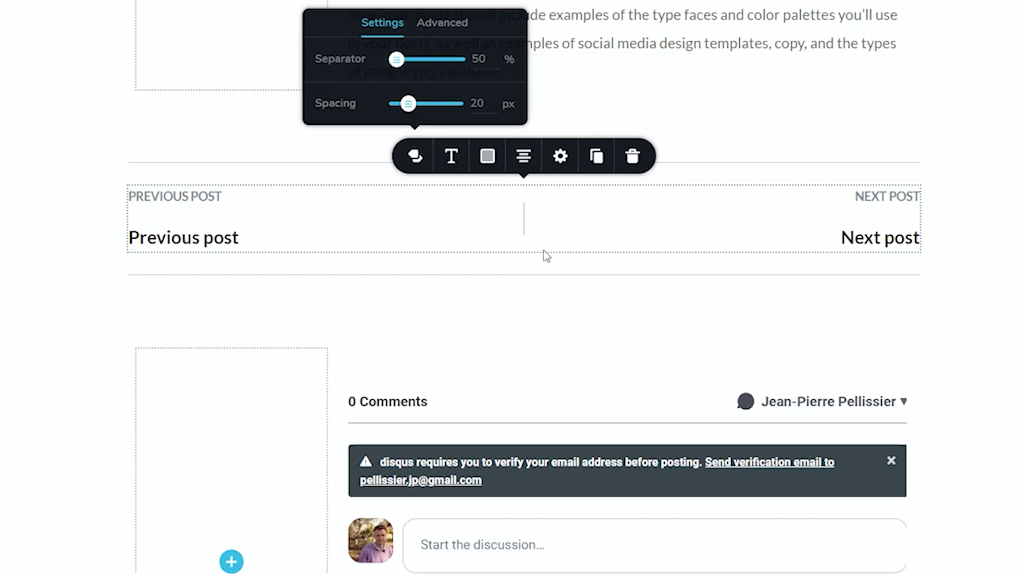
double_click(474, 60)
text(0)
drag(396, 59, 416, 60)
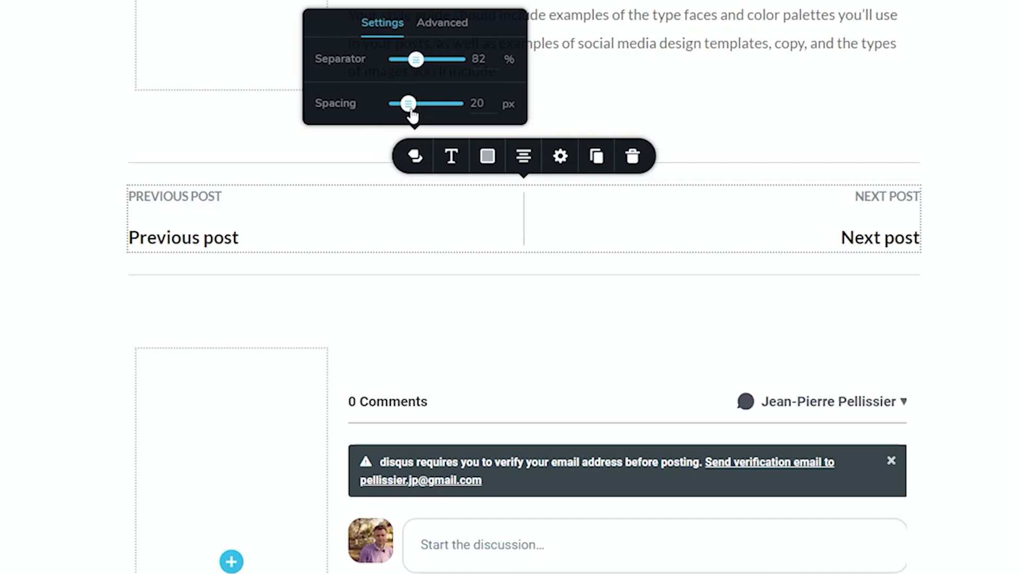
- Reduce the spacing between labels and post titles to 10 px
mouse_move(408, 104)
mouse_down()
mouse_move(447, 104)
mouse_move(397, 105)
mouse_up()
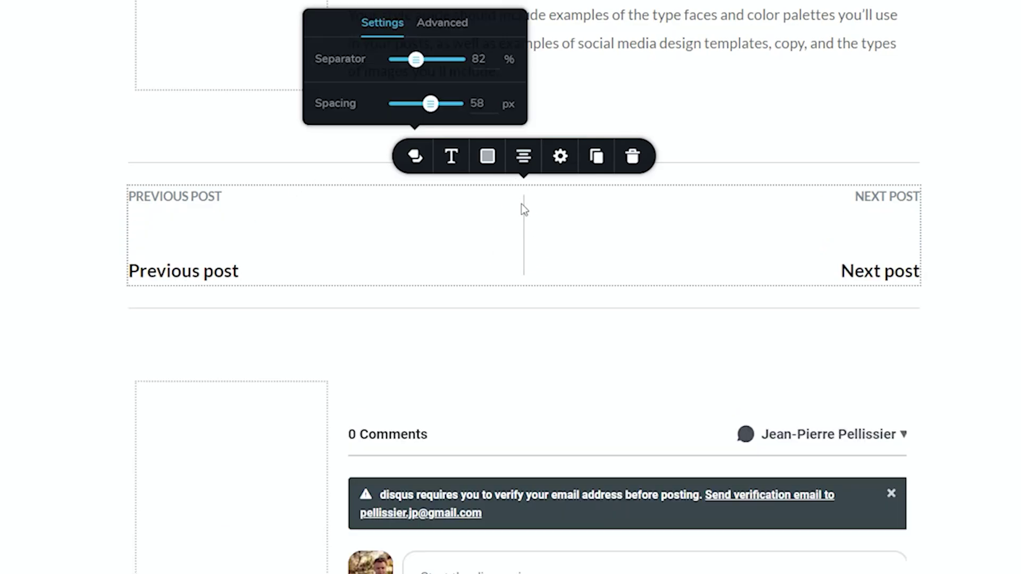
drag(432, 105, 404, 104)
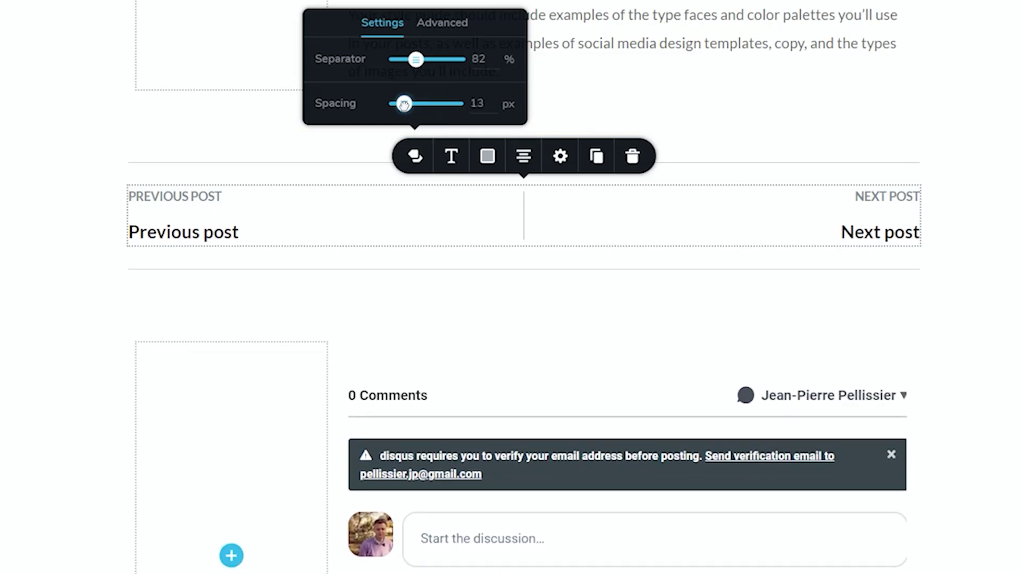
drag(404, 104, 402, 104)
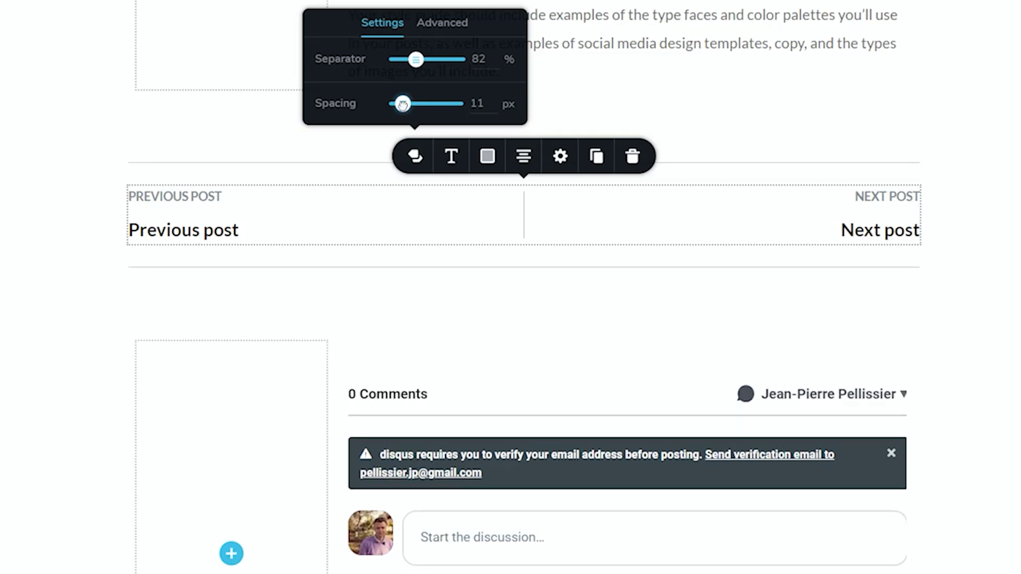
click(477, 103)
key(Down)
click(435, 22)
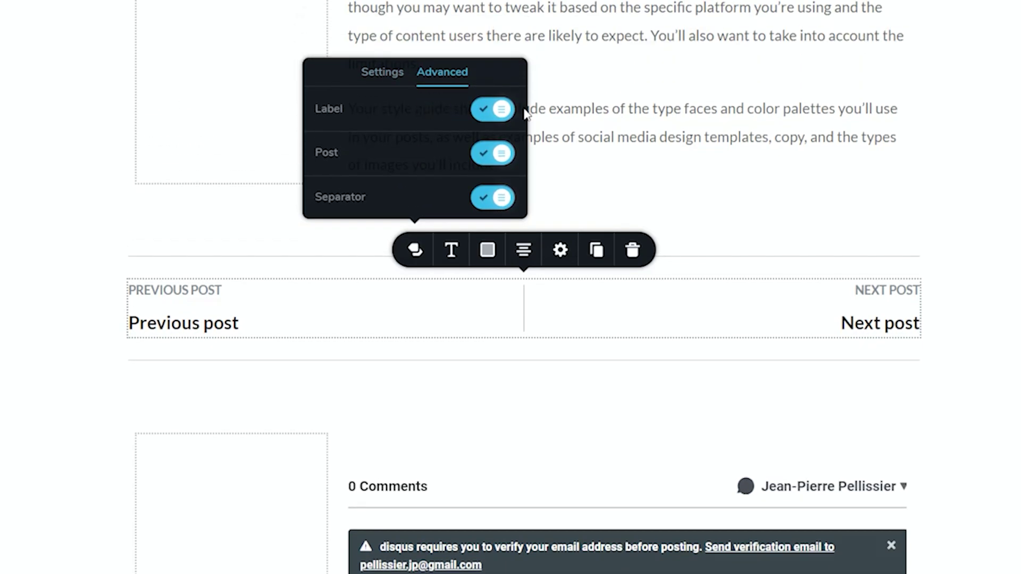
- Toggle Label, Post and Separator visibility off and back on, leaving all three shown
click(500, 109)
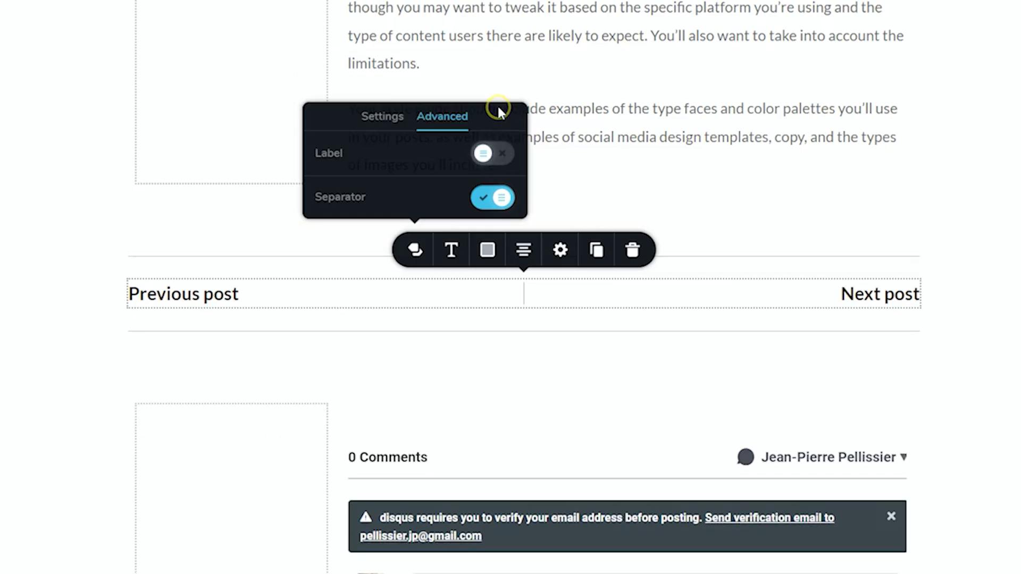
click(492, 153)
click(494, 154)
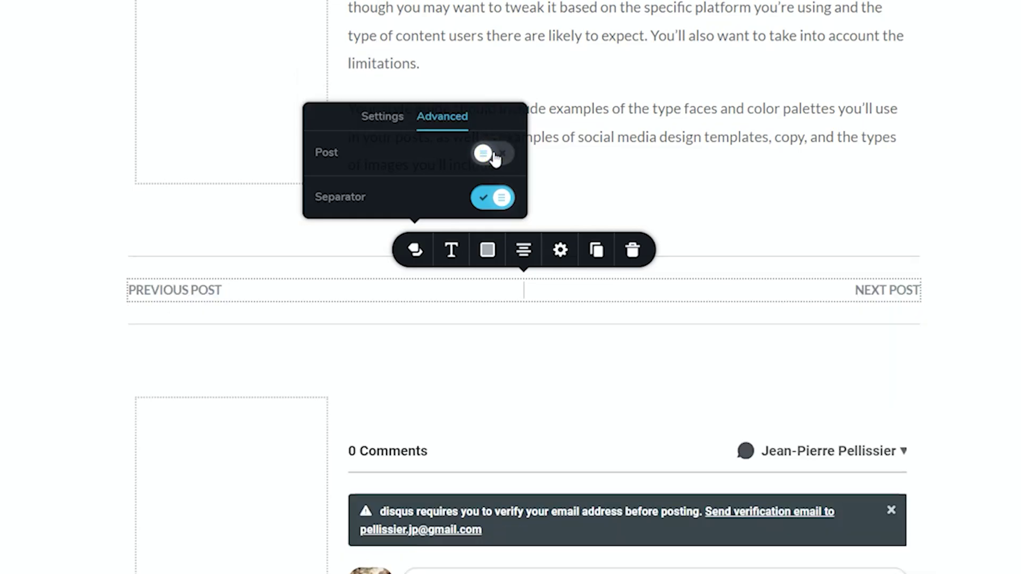
click(494, 154)
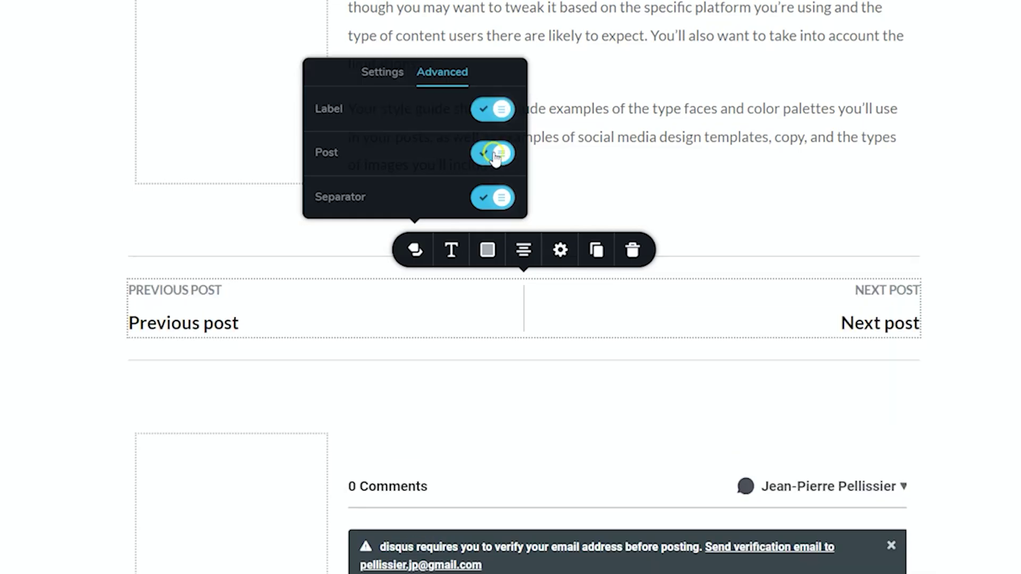
click(498, 199)
click(498, 198)
- Set the PREVIOUS/NEXT POST label font size to 16 px
click(453, 258)
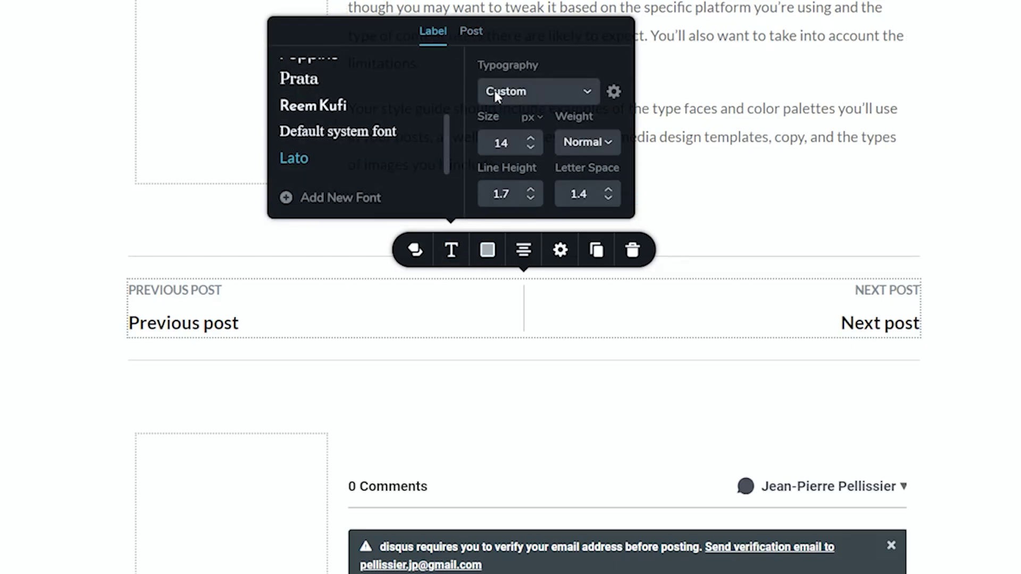
scroll(528, 139, up, 20)
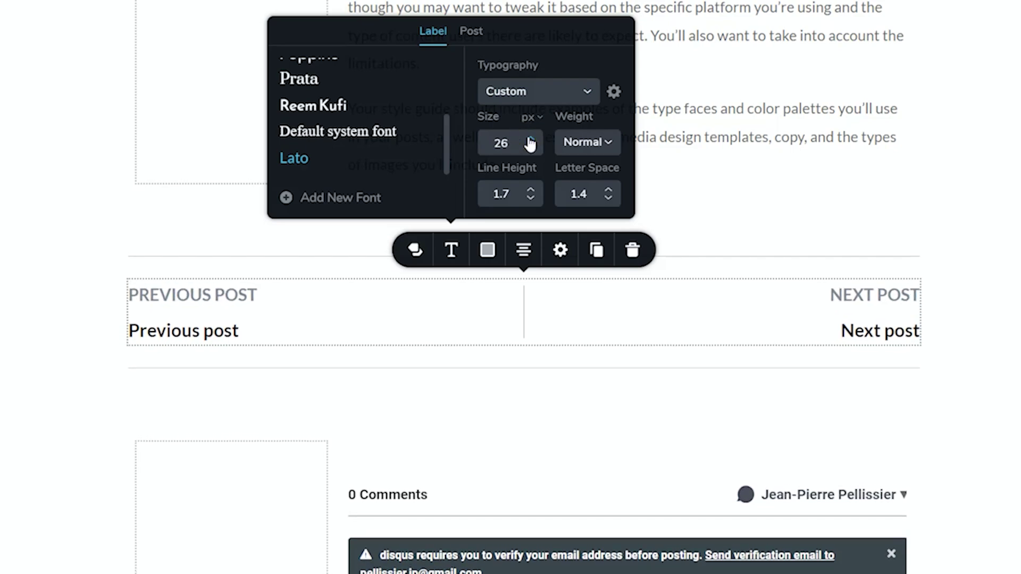
scroll(528, 144, up, 2)
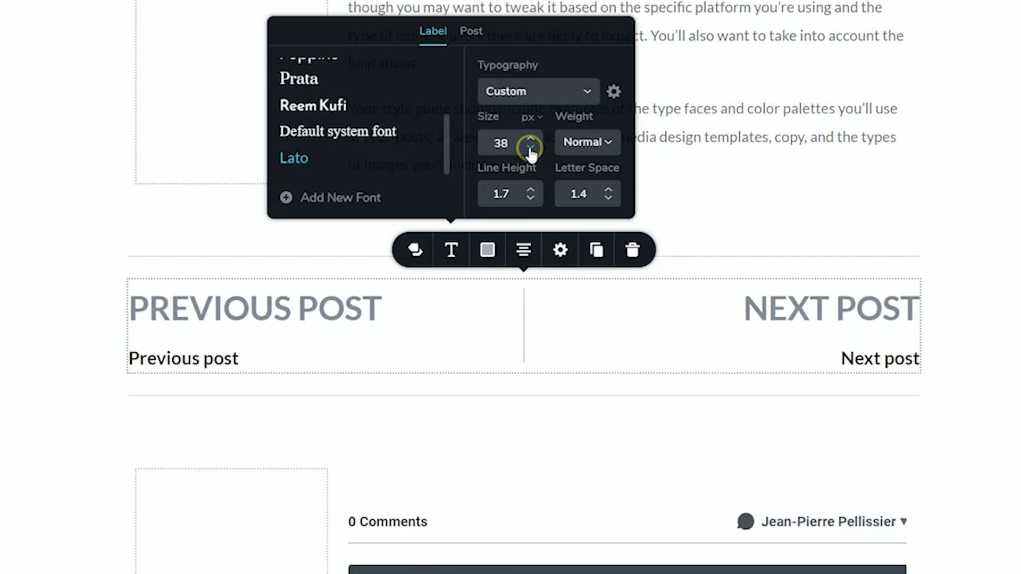
scroll(530, 149, down, 10)
scroll(531, 151, down, 14)
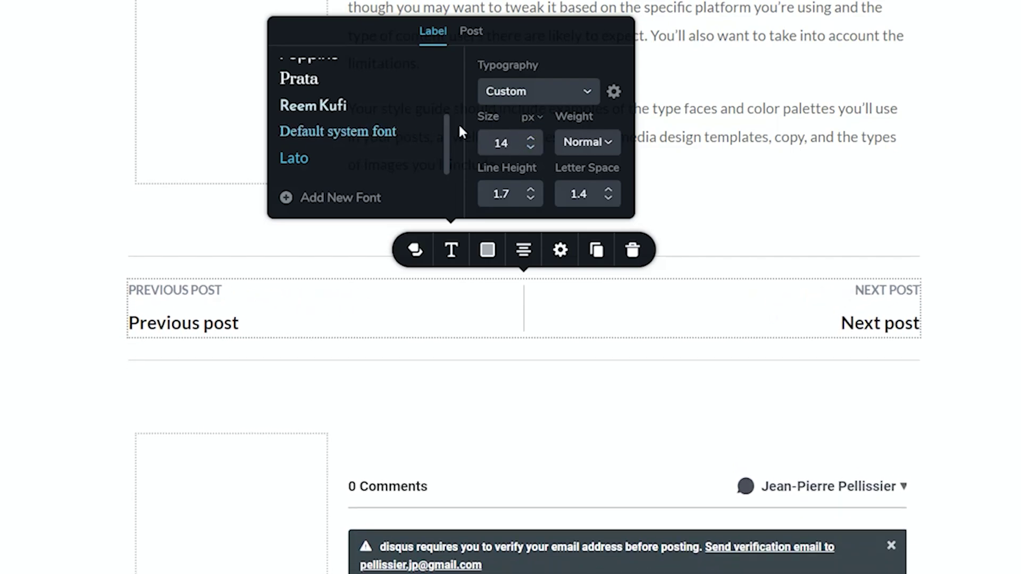
scroll(532, 141, up, 2)
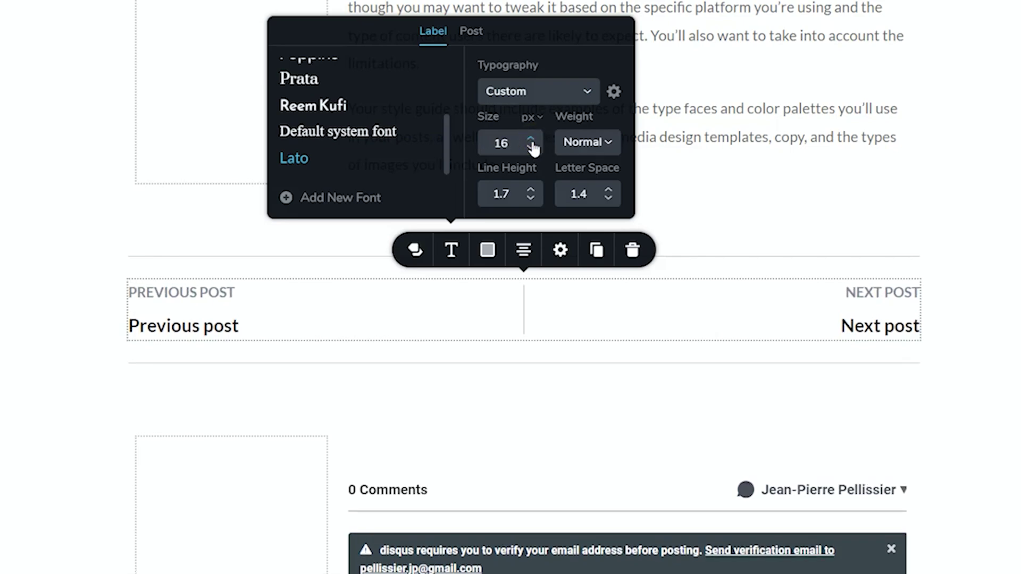
- Set the Previous post / Next post title font size to 22 px
click(470, 32)
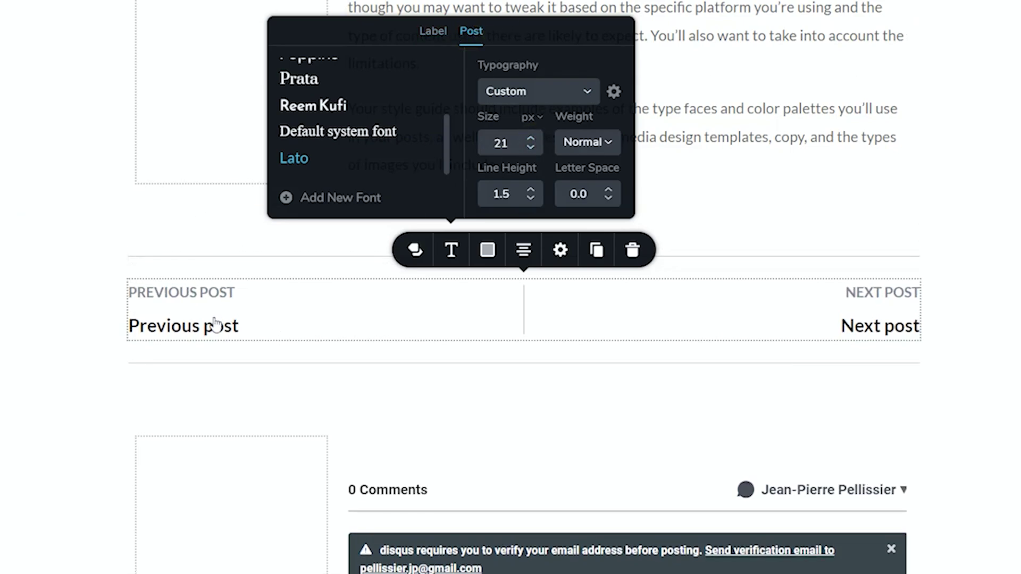
scroll(532, 143, up, 10)
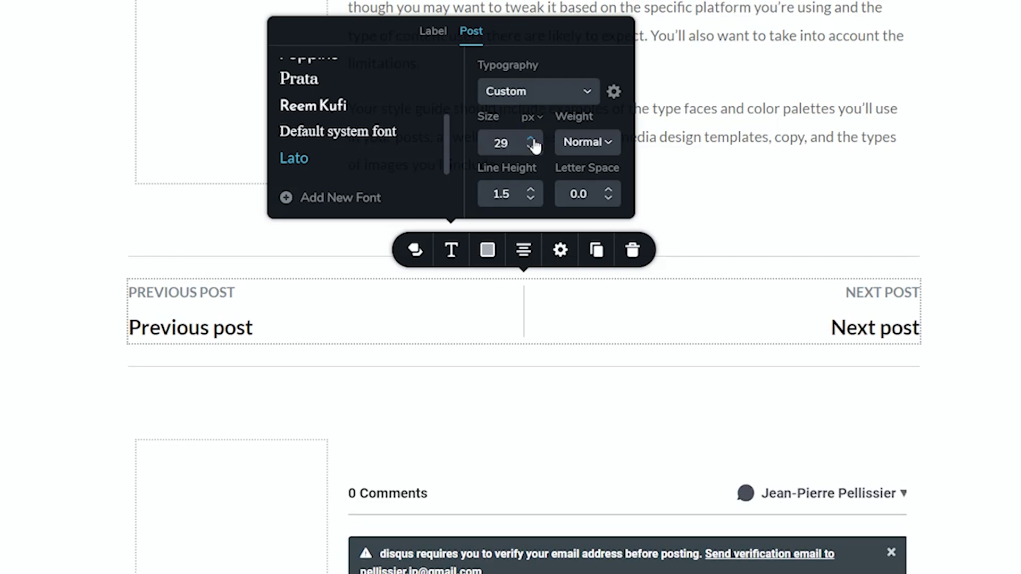
scroll(530, 154, down, 12)
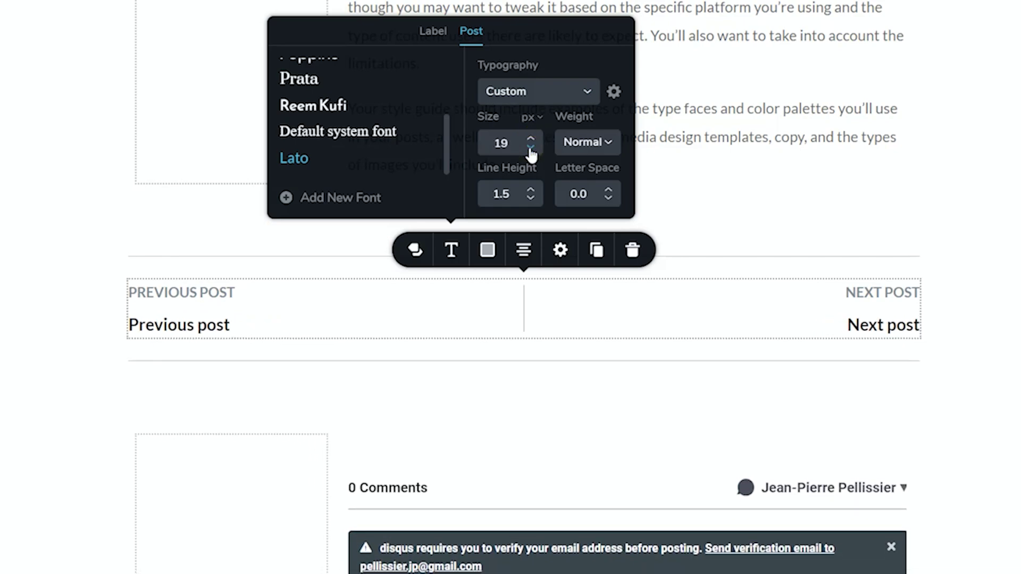
scroll(531, 144, up, 3)
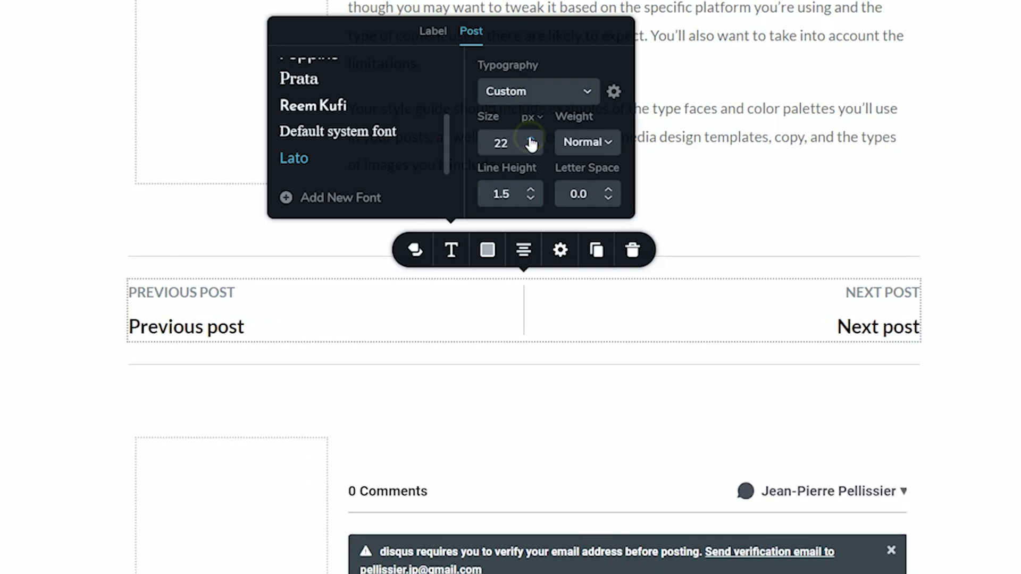
scroll(486, 255, up, 1)
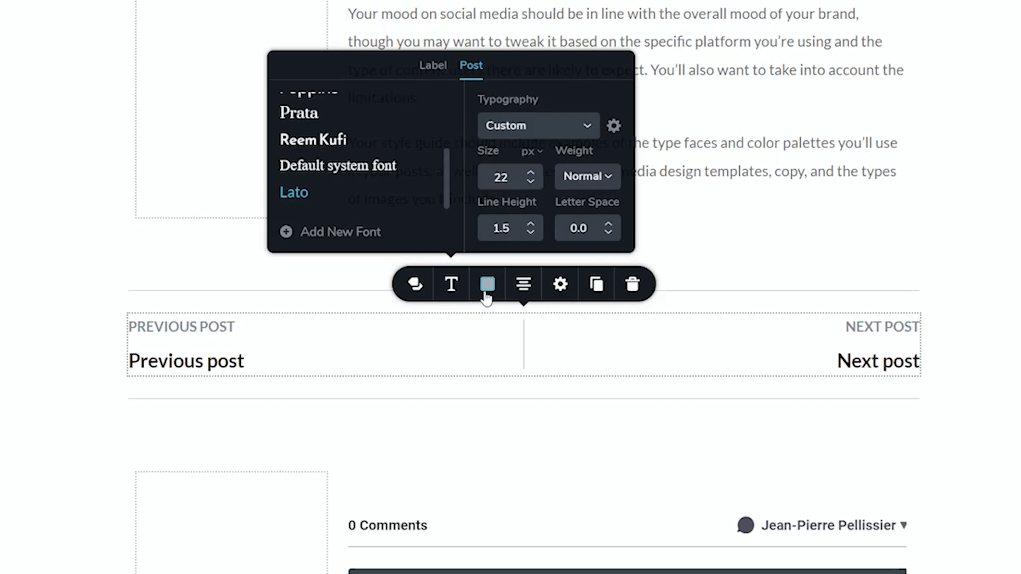
click(487, 290)
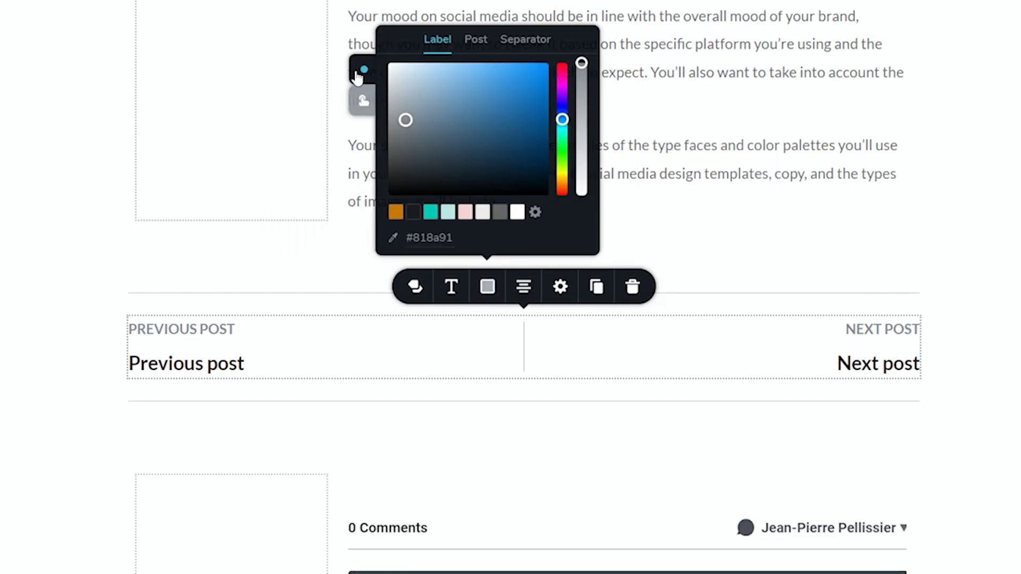
- Pick the orange swatch for the labels and the teal swatch for post titles and separator
click(360, 102)
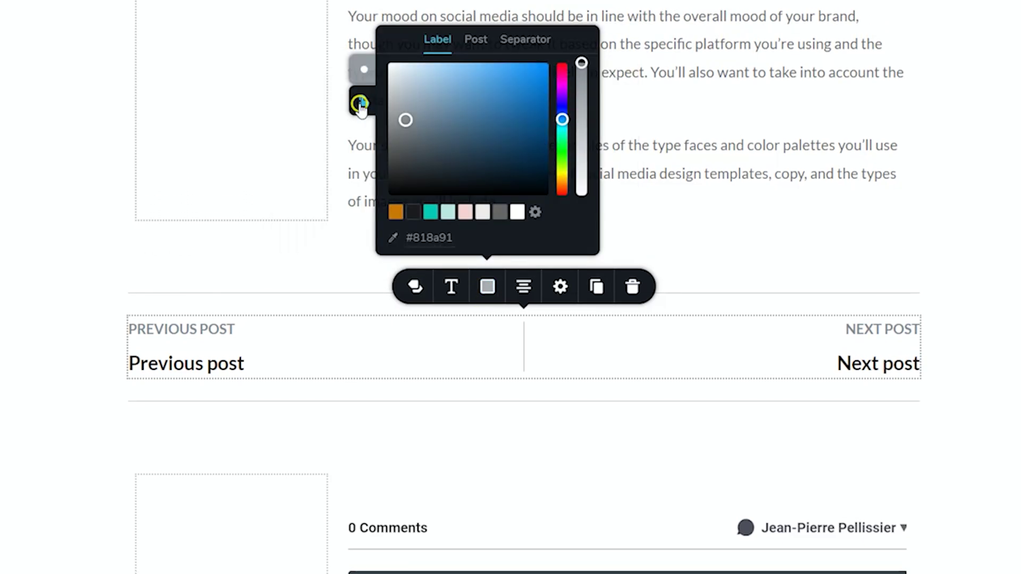
click(364, 69)
click(396, 213)
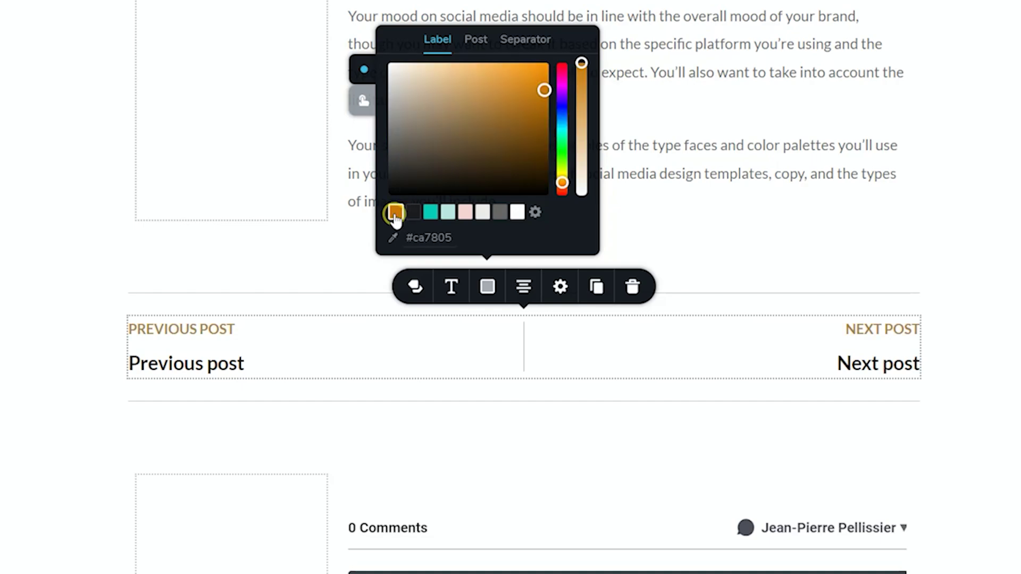
click(474, 40)
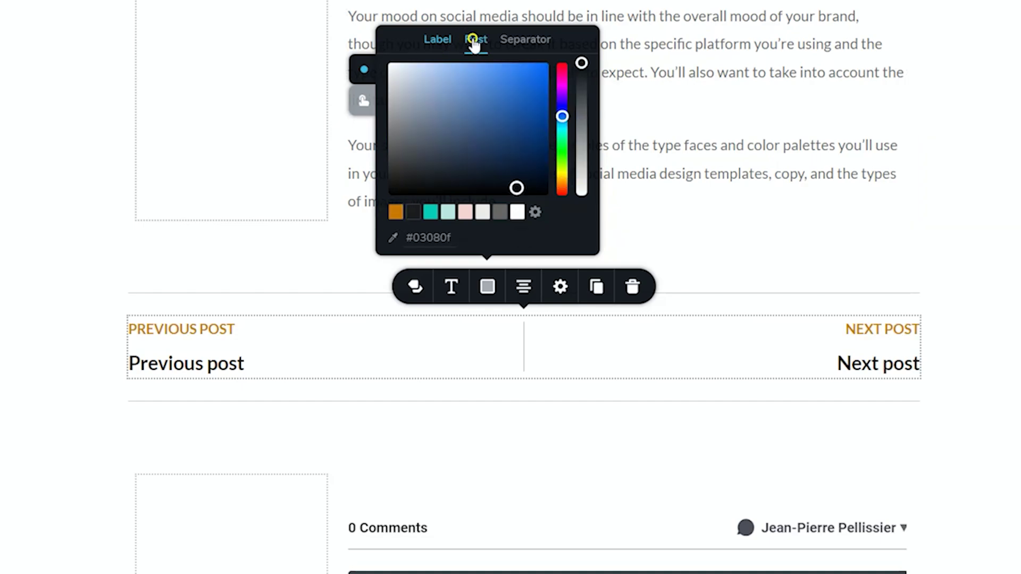
click(430, 212)
click(532, 39)
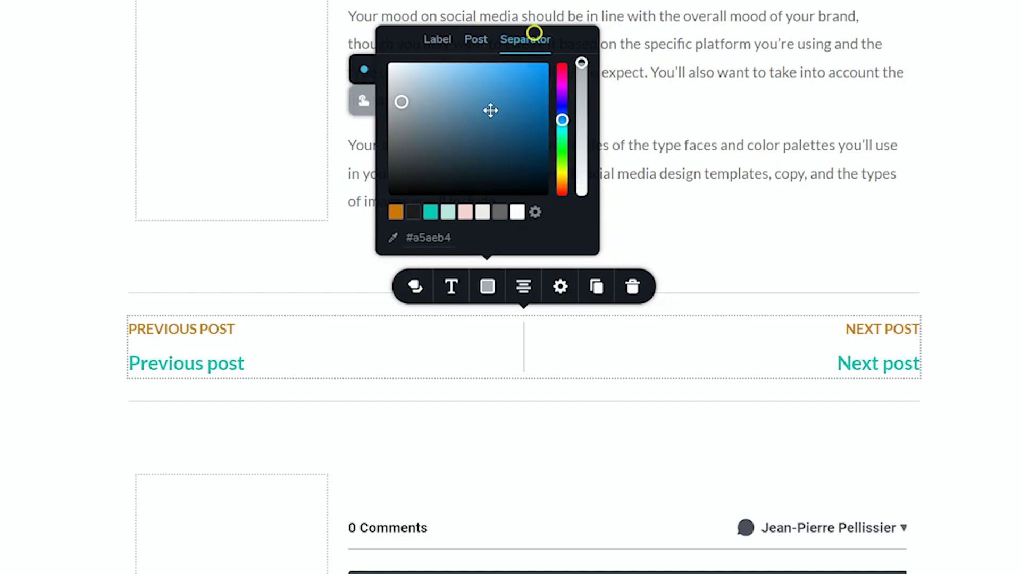
click(430, 213)
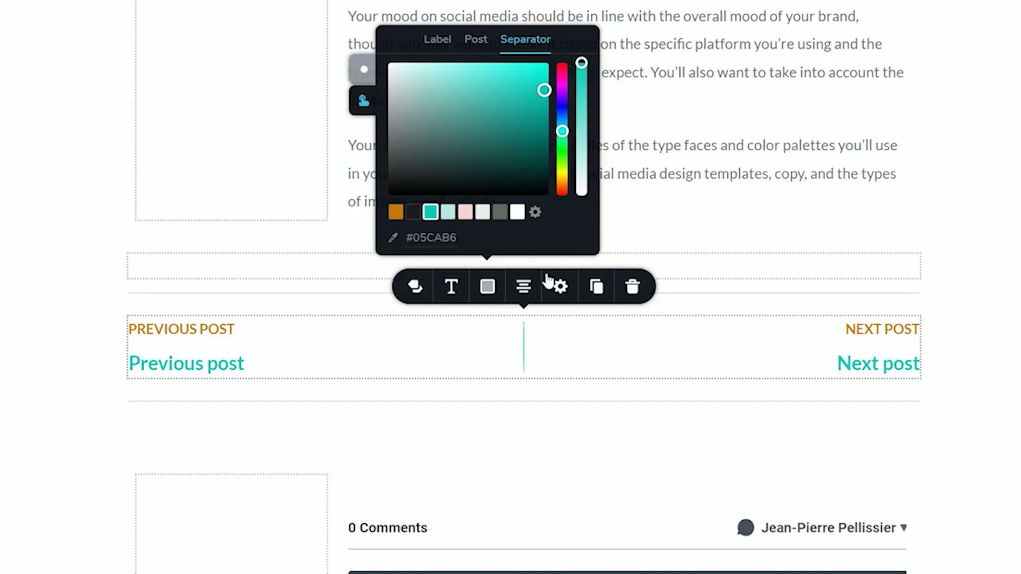
click(561, 289)
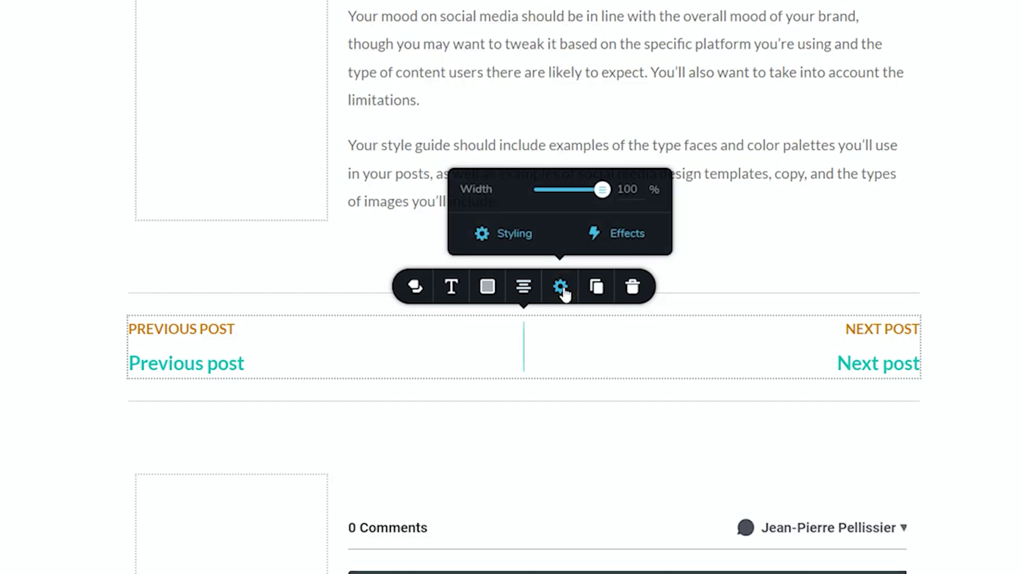
- Keep the navigation element at 100% width and open its Styling sidebar, glancing at Effects
mouse_move(602, 189)
mouse_down()
mouse_move(568, 190)
mouse_move(603, 189)
mouse_up()
click(505, 232)
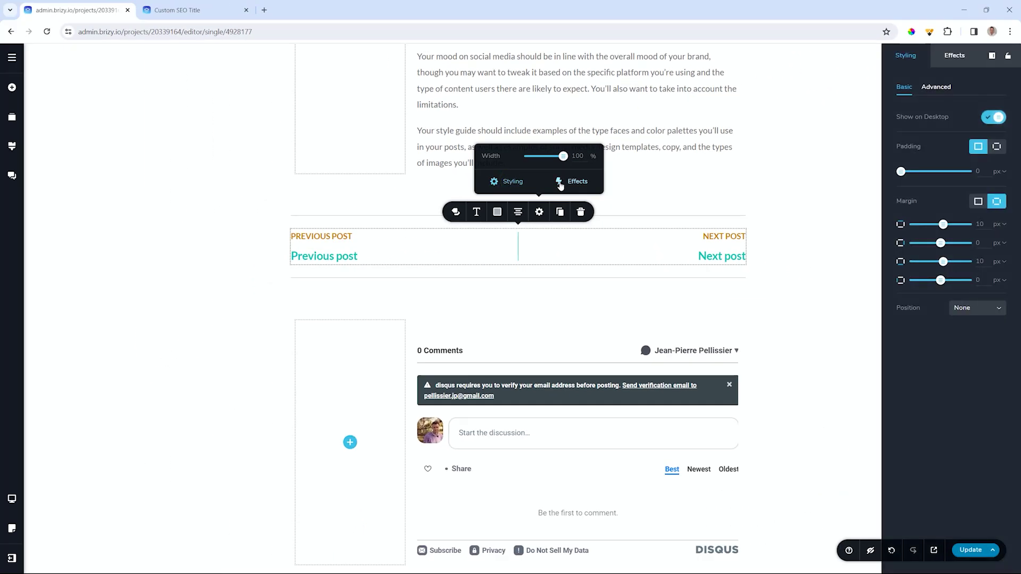
click(560, 183)
click(517, 182)
- Switch to the Tablet layout and reduce the post navigation's spacing to 9 px
click(11, 498)
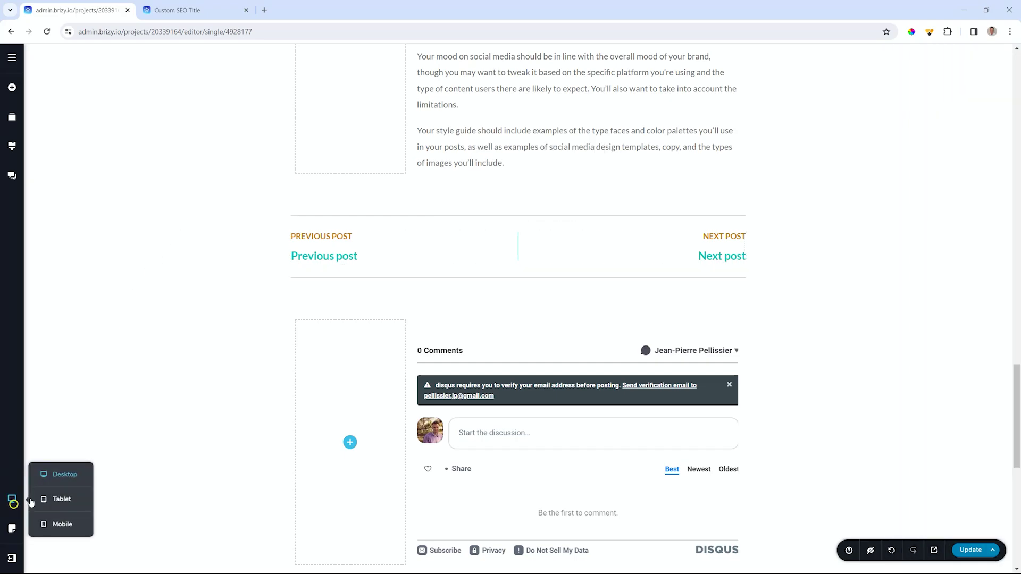
click(63, 499)
scroll(403, 333, up, 5)
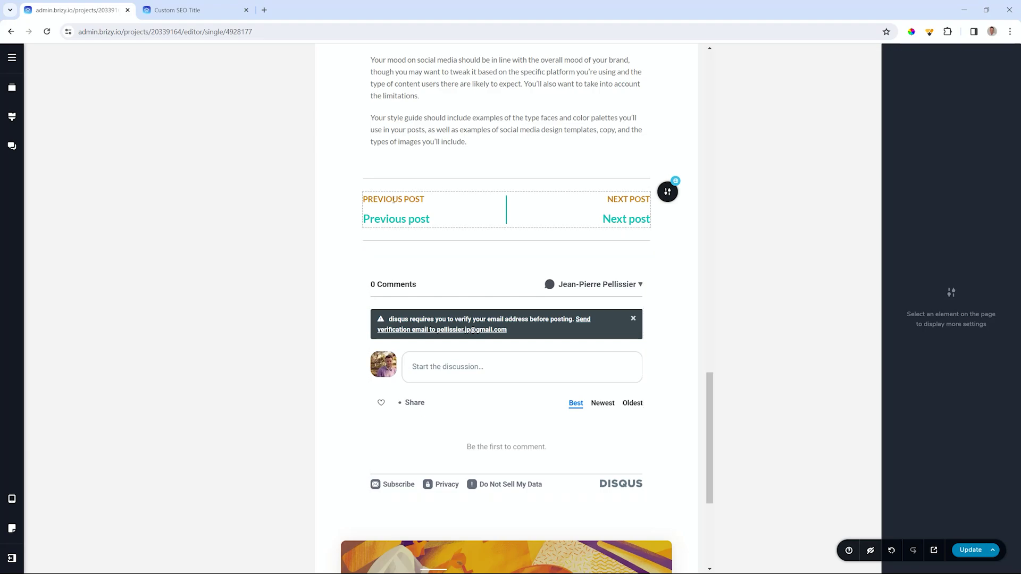
click(494, 261)
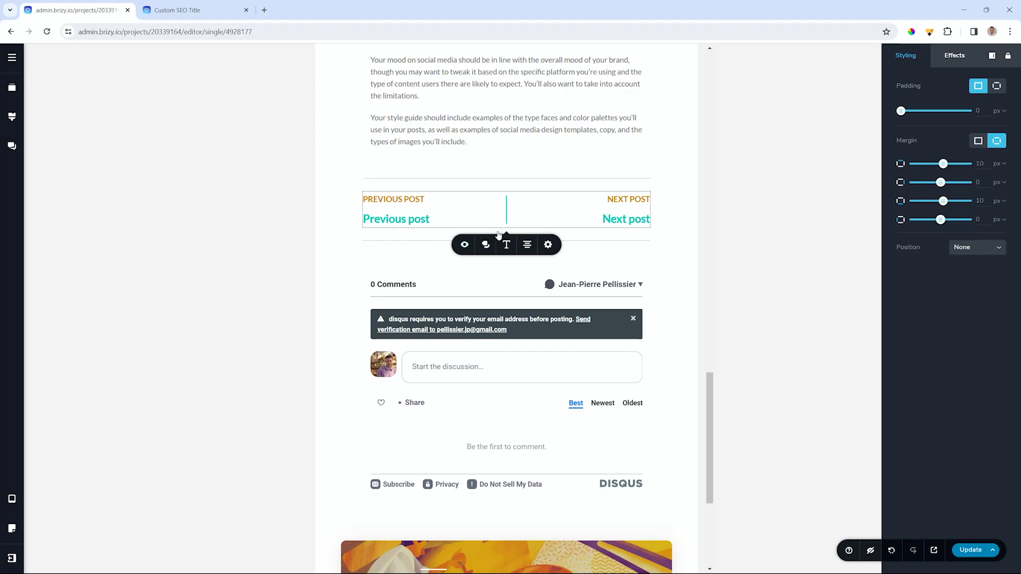
click(486, 244)
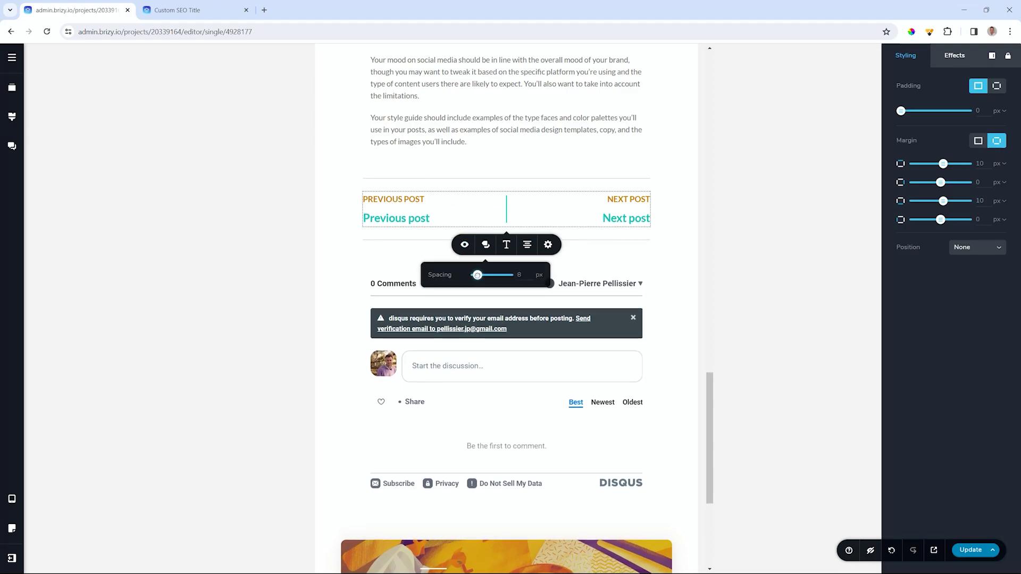
click(480, 275)
drag(480, 274, 477, 275)
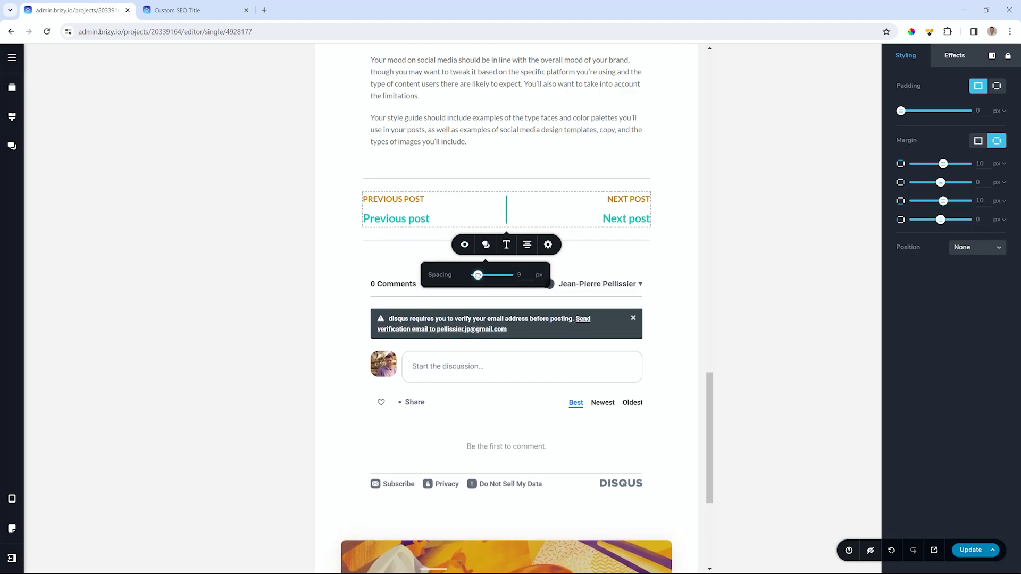
click(506, 246)
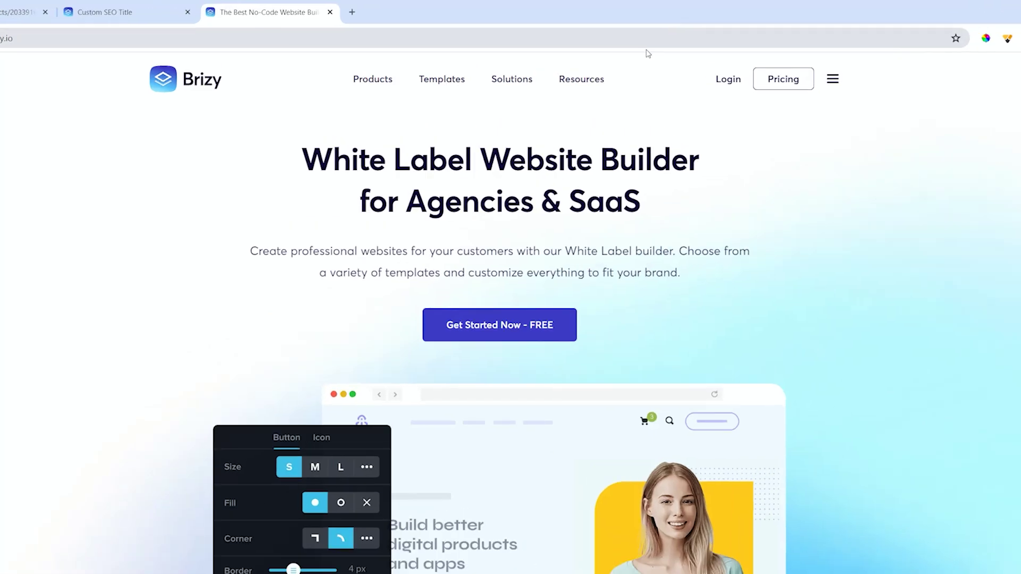
- Go to Brizy's Suggest Ideas page from the Resources menu on brizy.io
mouse_move(572, 74)
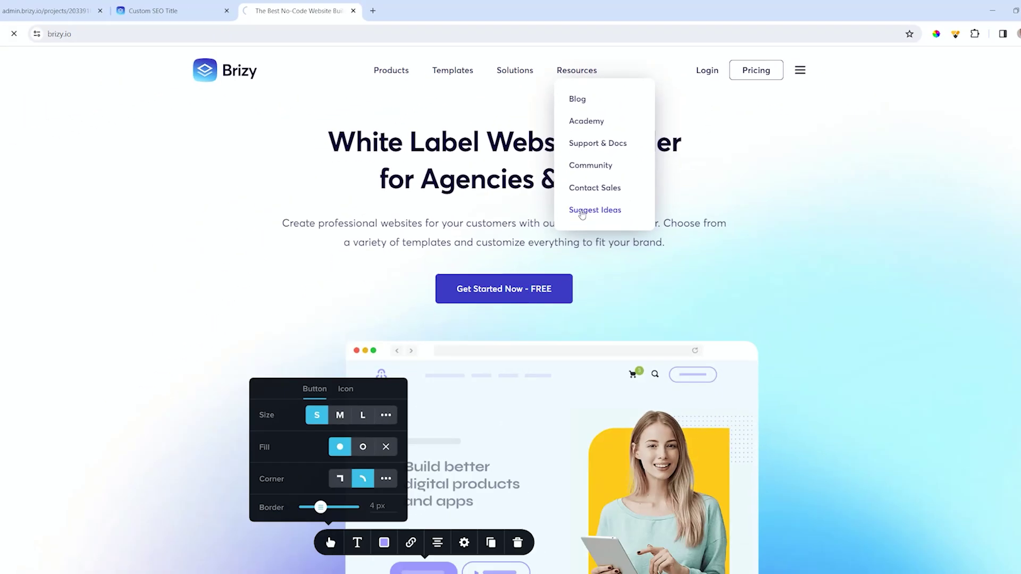
click(620, 403)
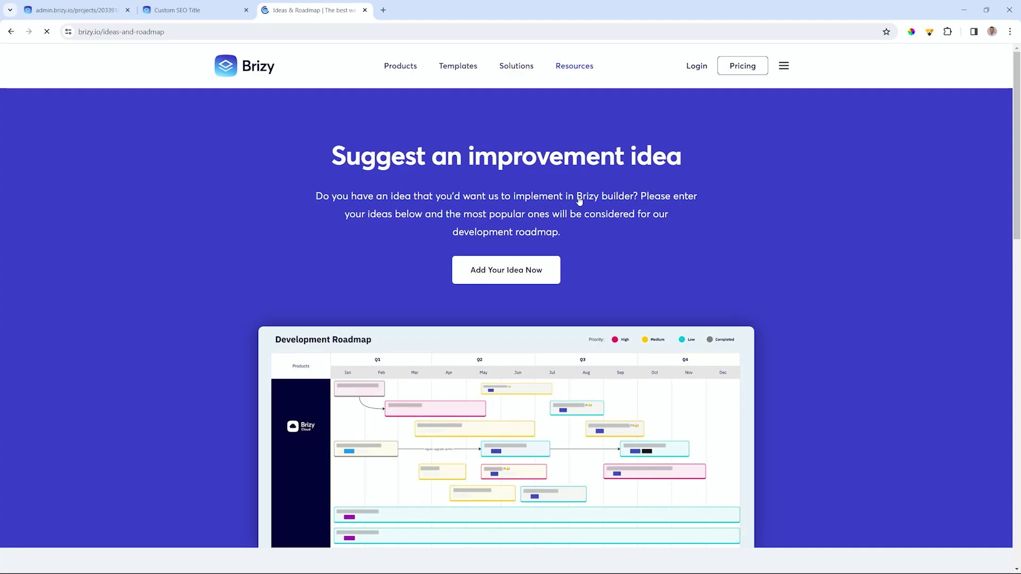
- Scroll down to the Idea Board listing trending requests like Grammarly support and Horizontal Scroll
scroll(578, 213, down, 7)
scroll(580, 217, down, 4)
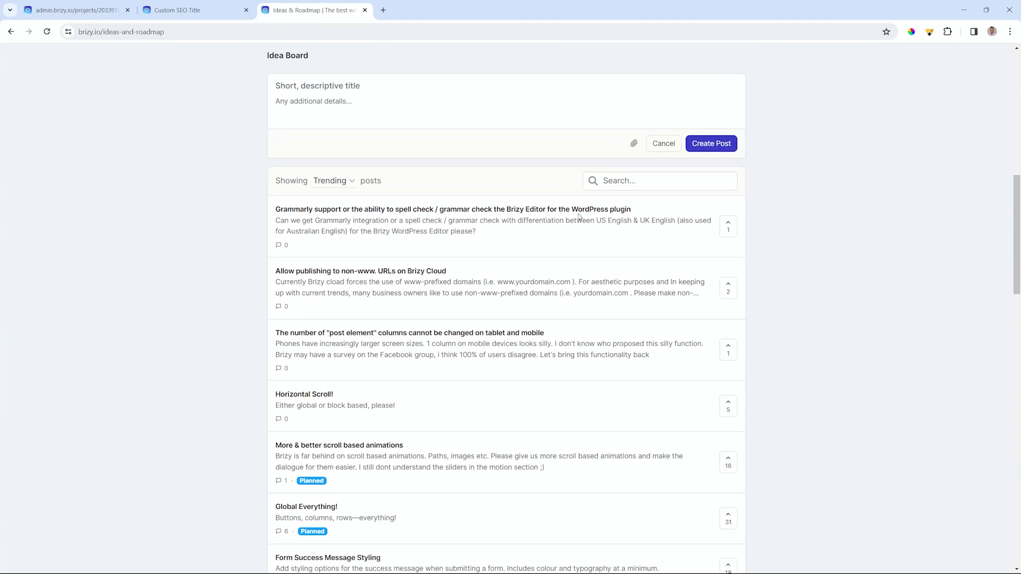